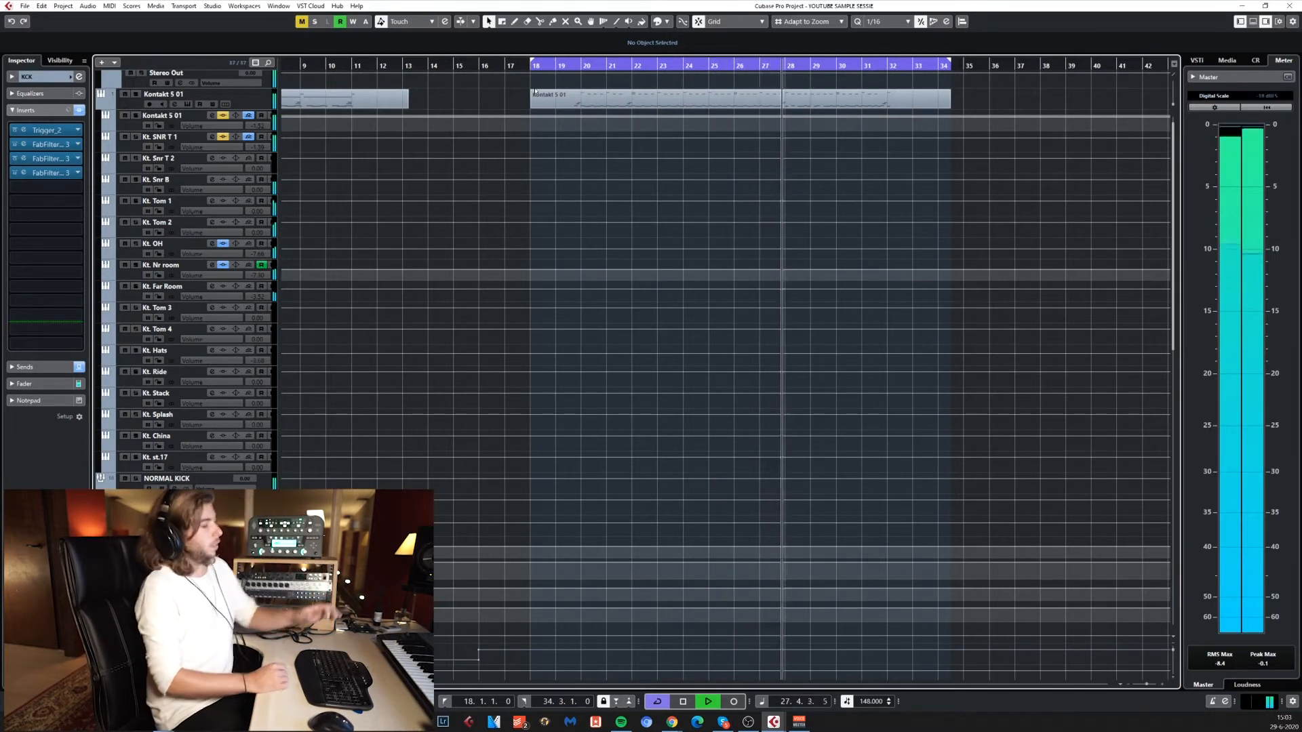
# Place the SNR channel's Trigger 2 window over the arrangement and play the drums from bar 20
pyautogui.press('space')
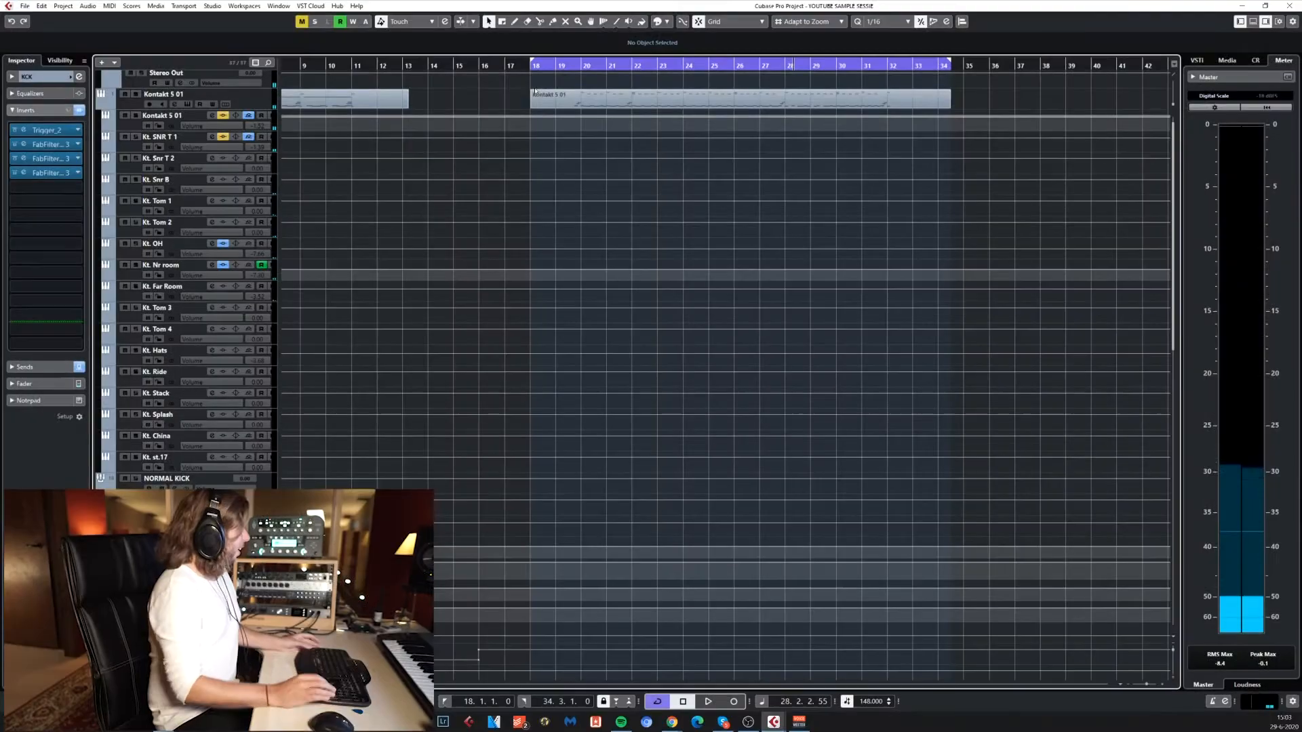
pyautogui.click(535, 66)
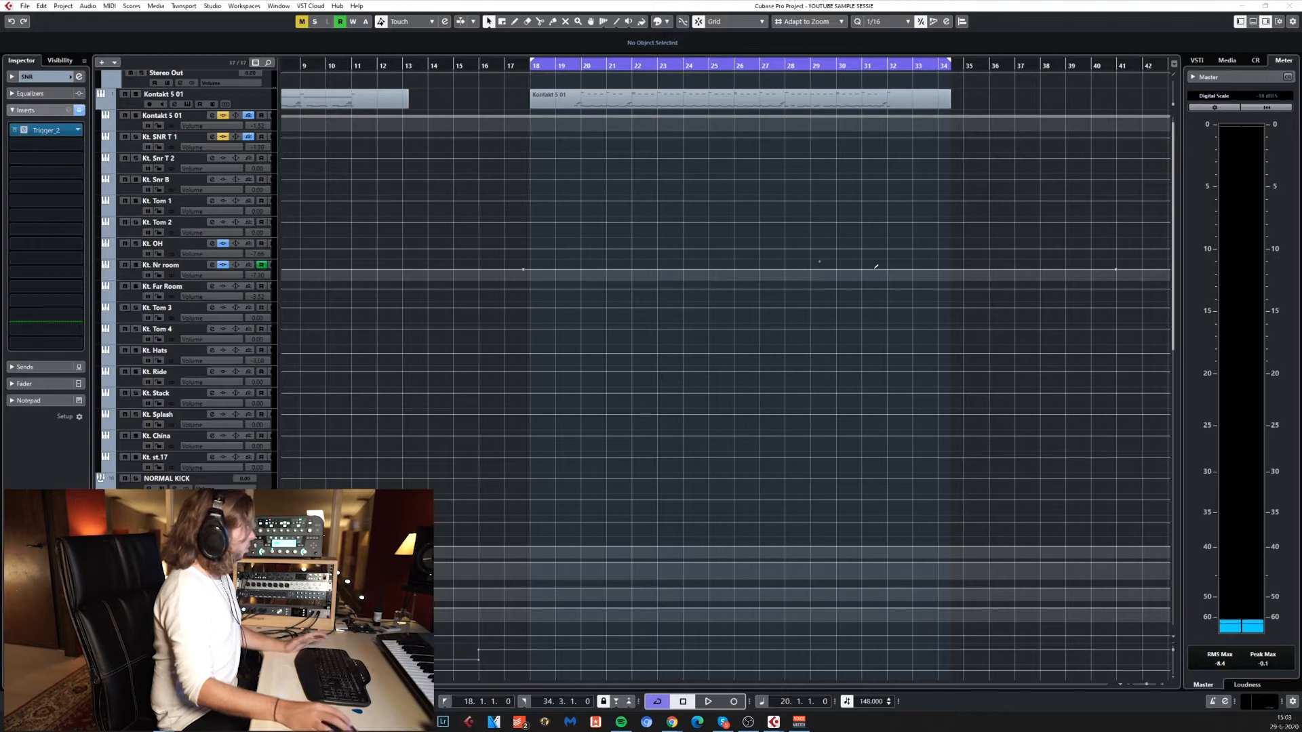
pyautogui.moveTo(1153, 244); pyautogui.dragTo(719, 207)
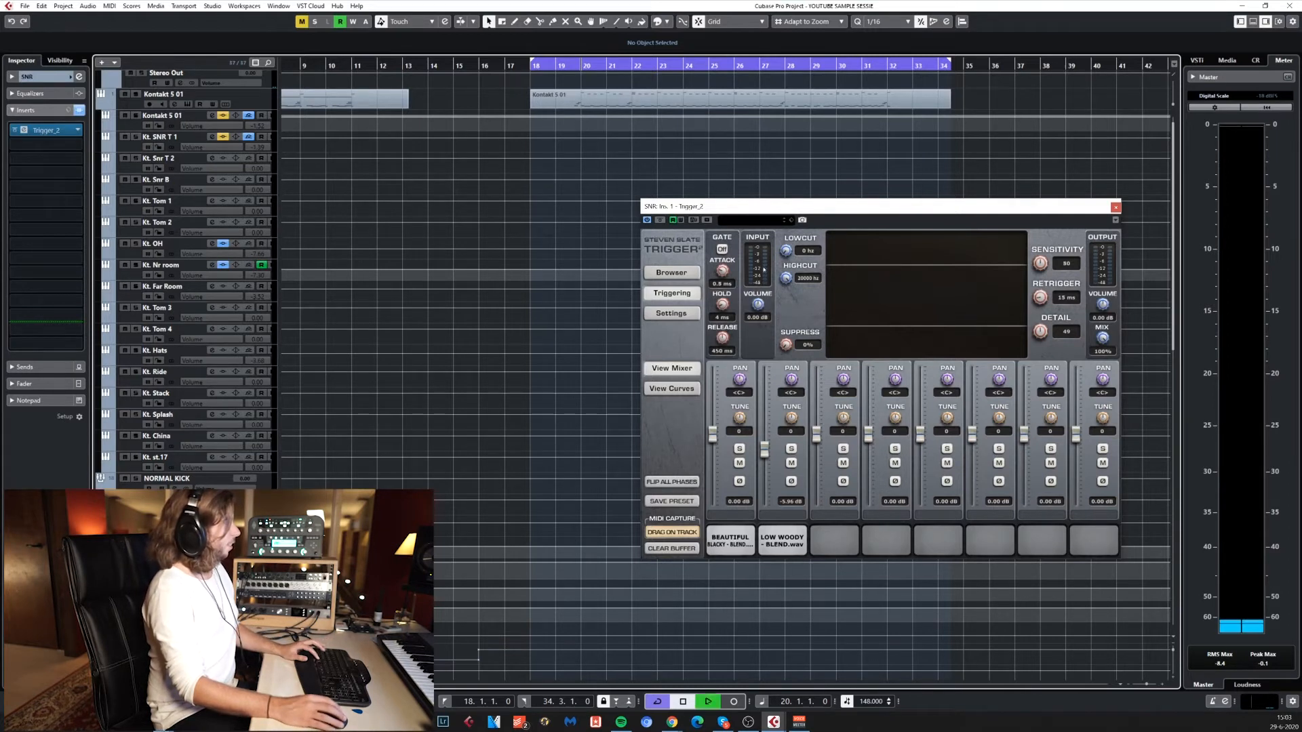
pyautogui.press('space')
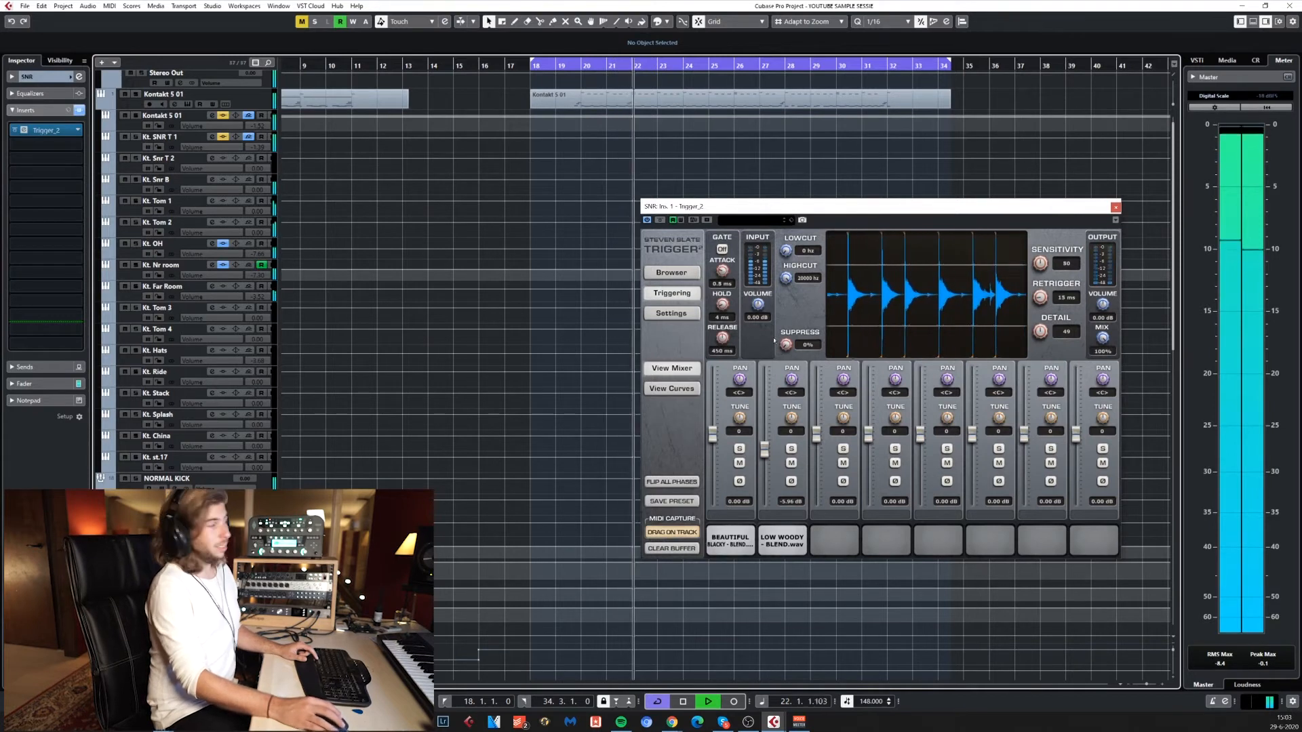
pyautogui.press('space')
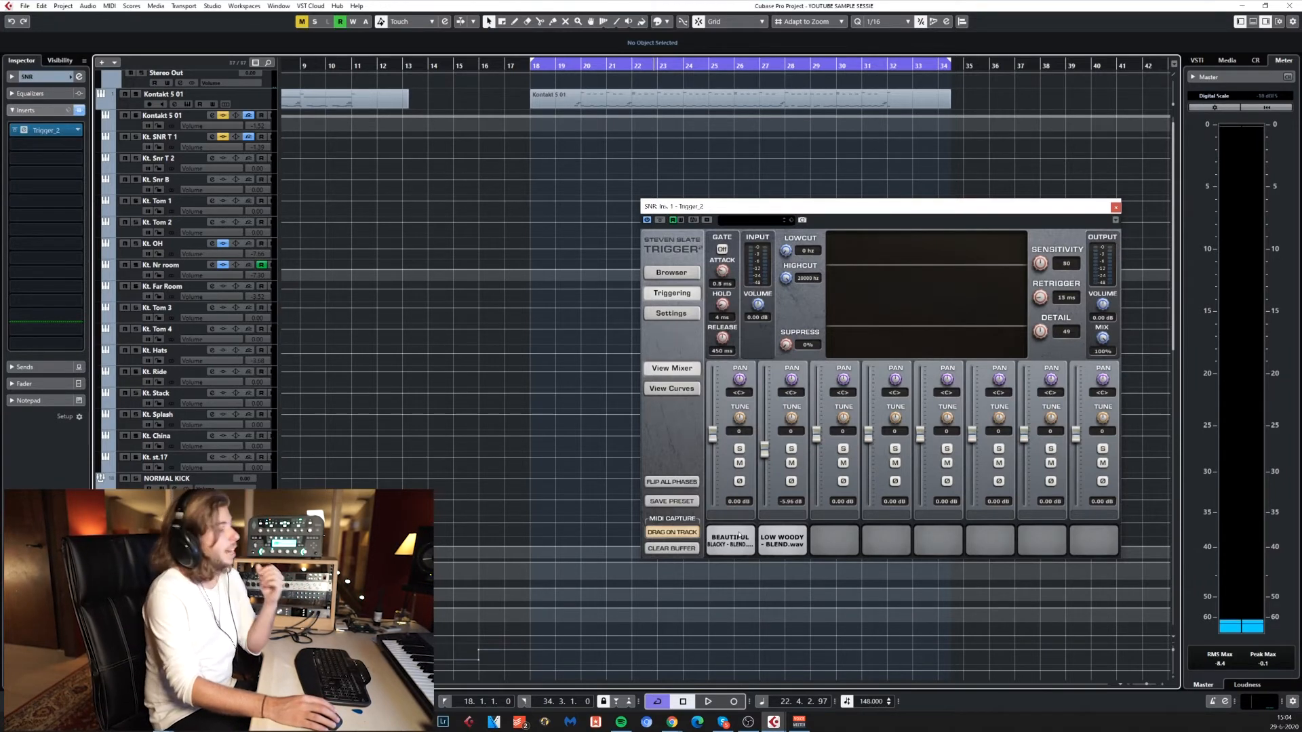
# Audition the BEAUTIFUL BLACKY - BLEND.wav and LOW WOODY - BLEND.wav samples loaded in the snare's Trigger 2
pyautogui.click(738, 536)
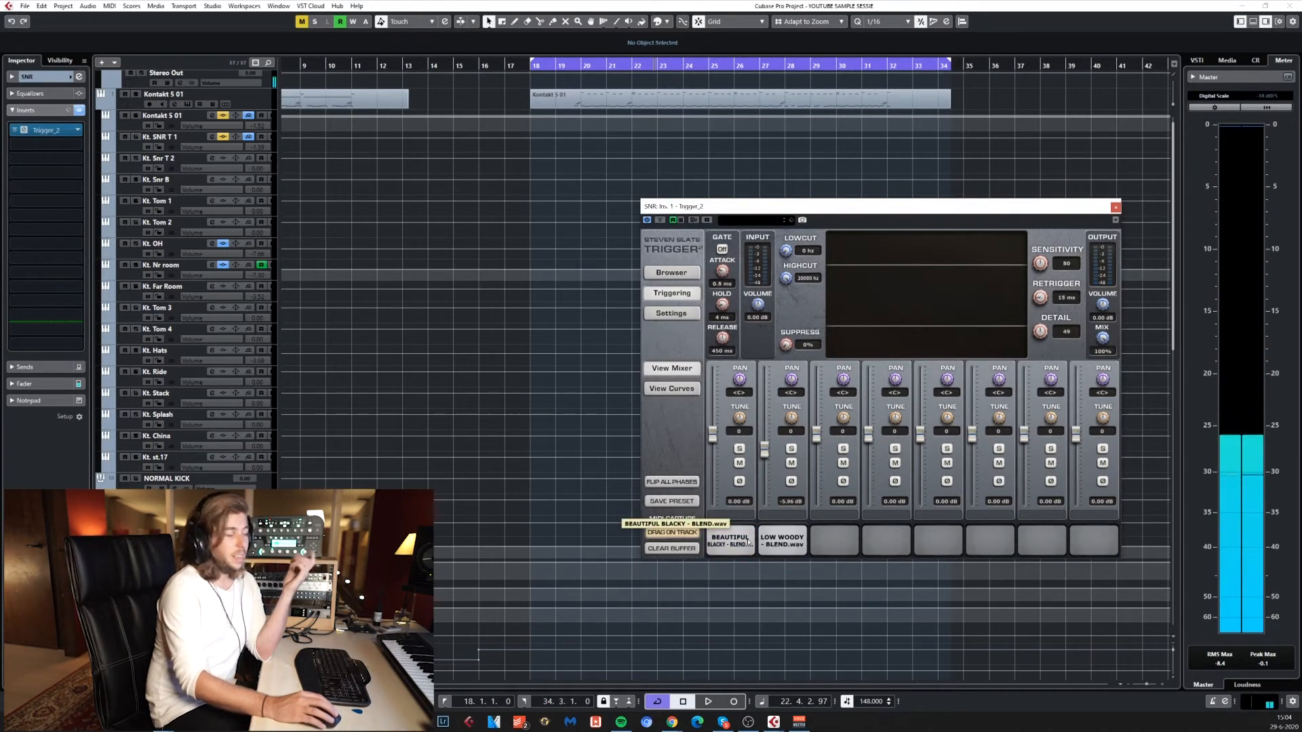
pyautogui.click(794, 529)
pyautogui.click(792, 534)
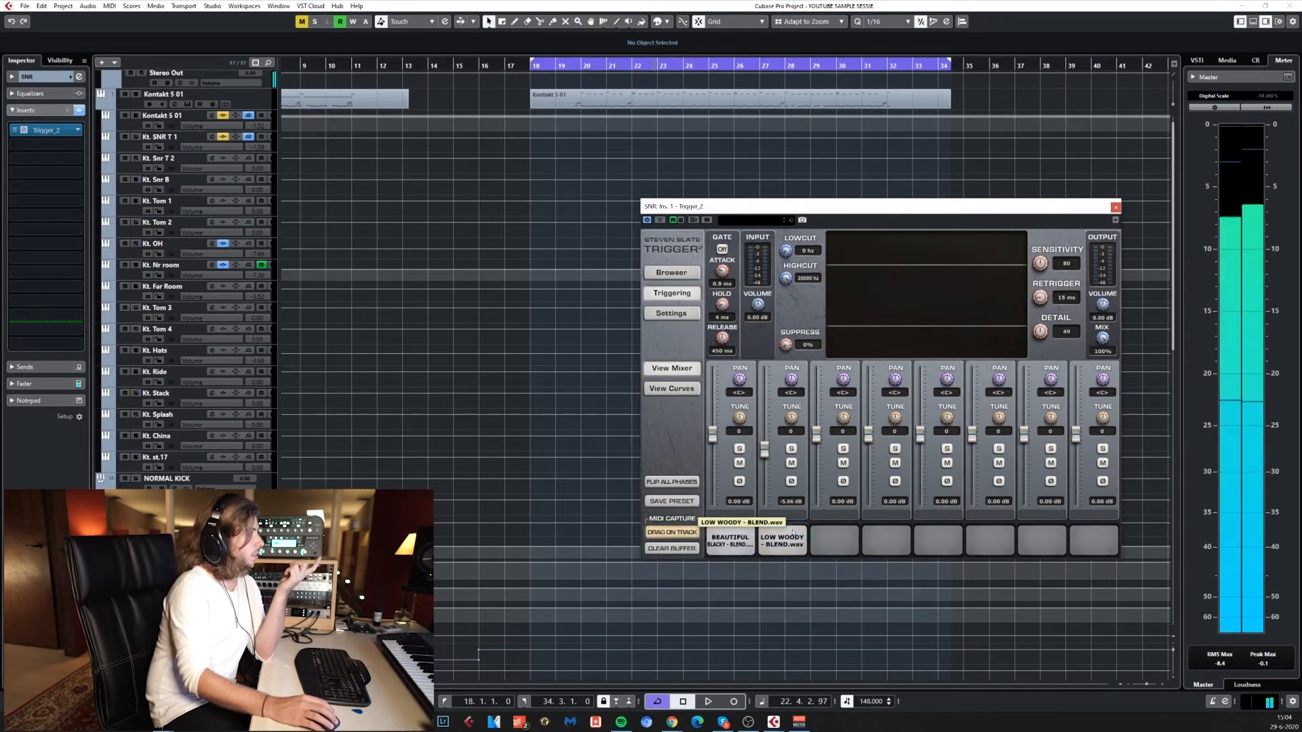
# Solo the SNR channel and listen to the triggered snare on its own within the looped section
pyautogui.click(533, 66)
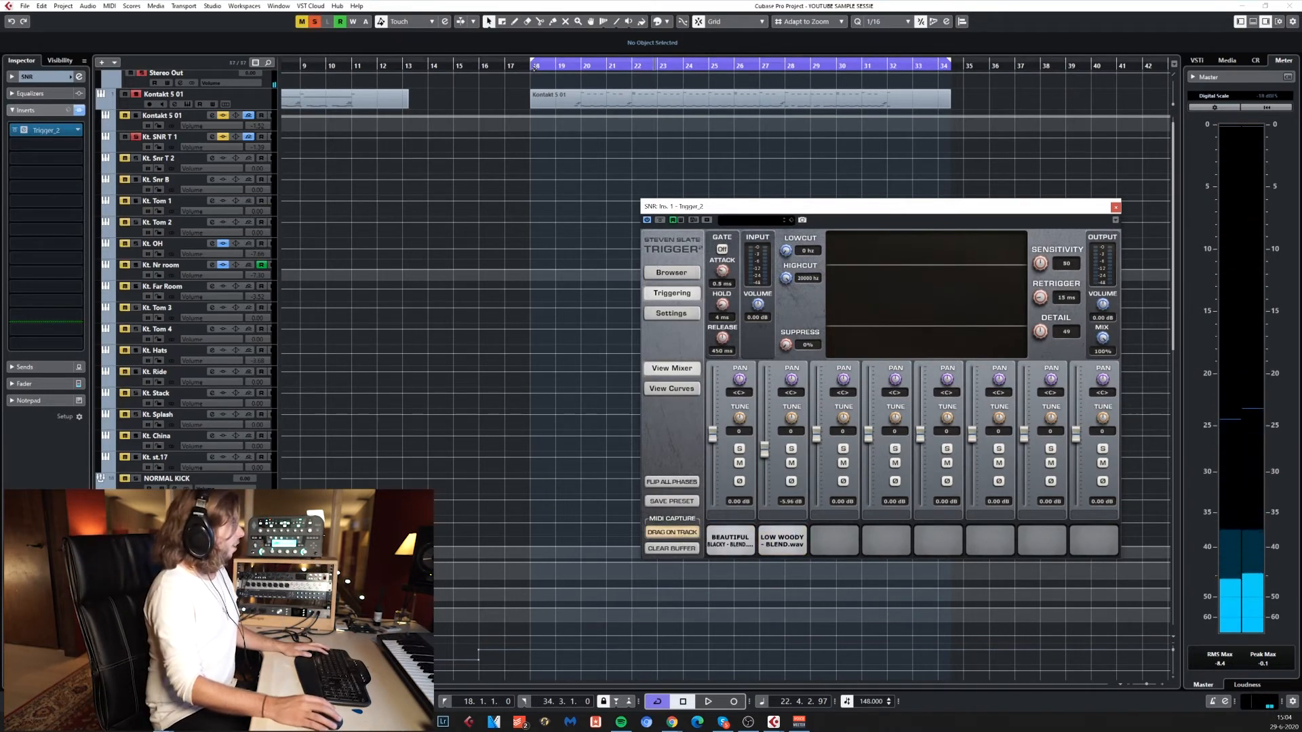
pyautogui.press('s')
pyautogui.press('space')
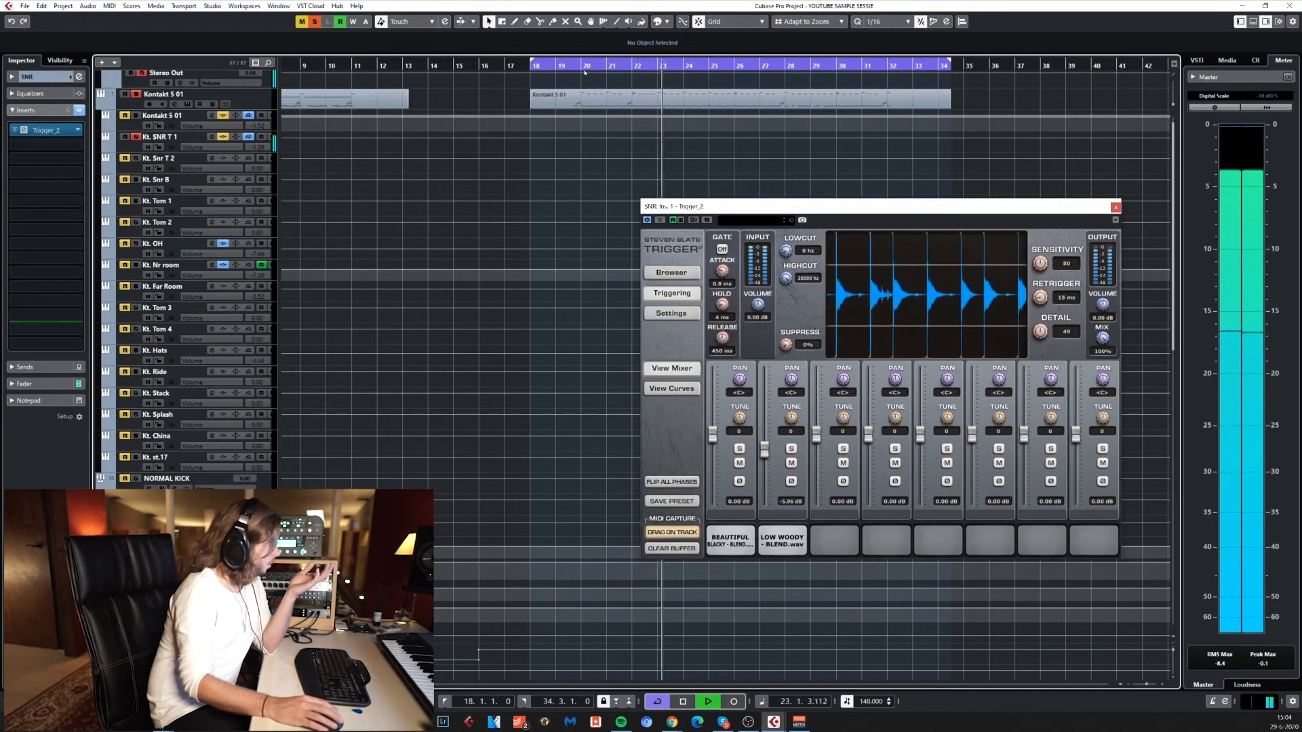
pyautogui.press('space')
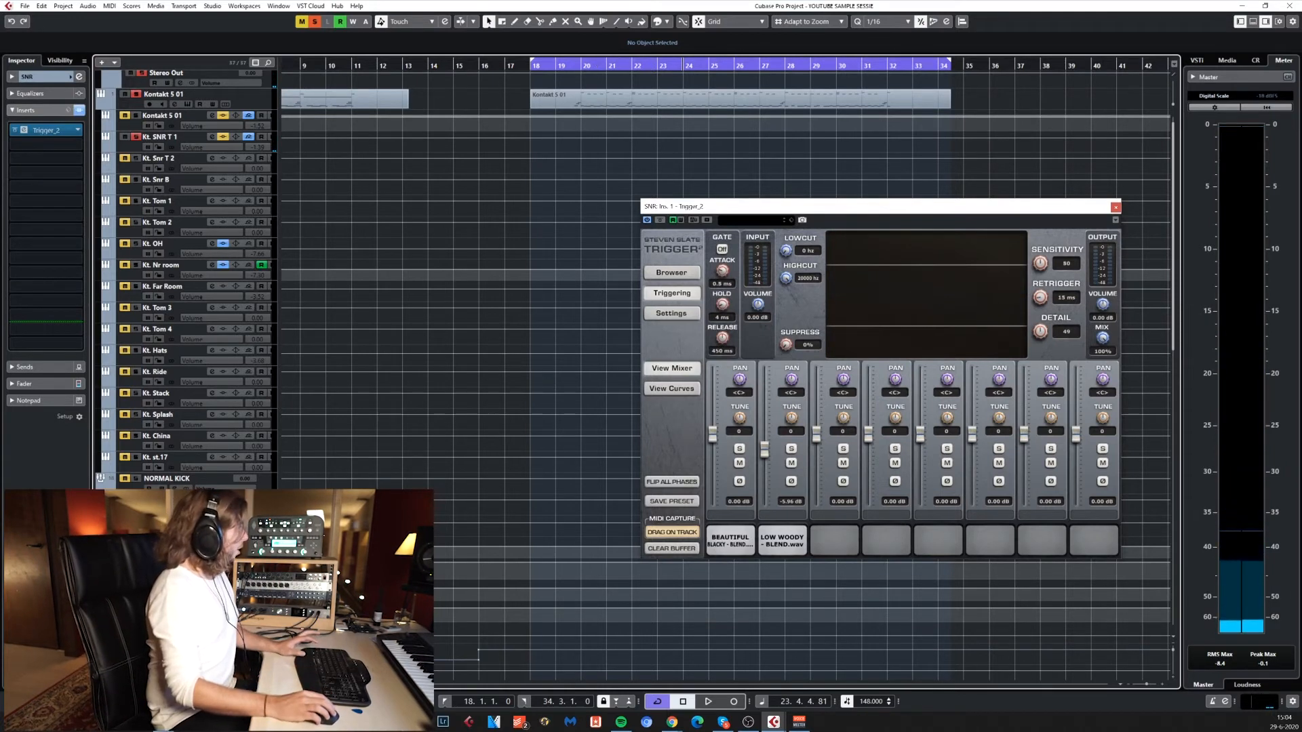
# Solo the KCK channel as well, audition KICK BLEND.wav in its Trigger 2, and close both Trigger windows
pyautogui.click(167, 522)
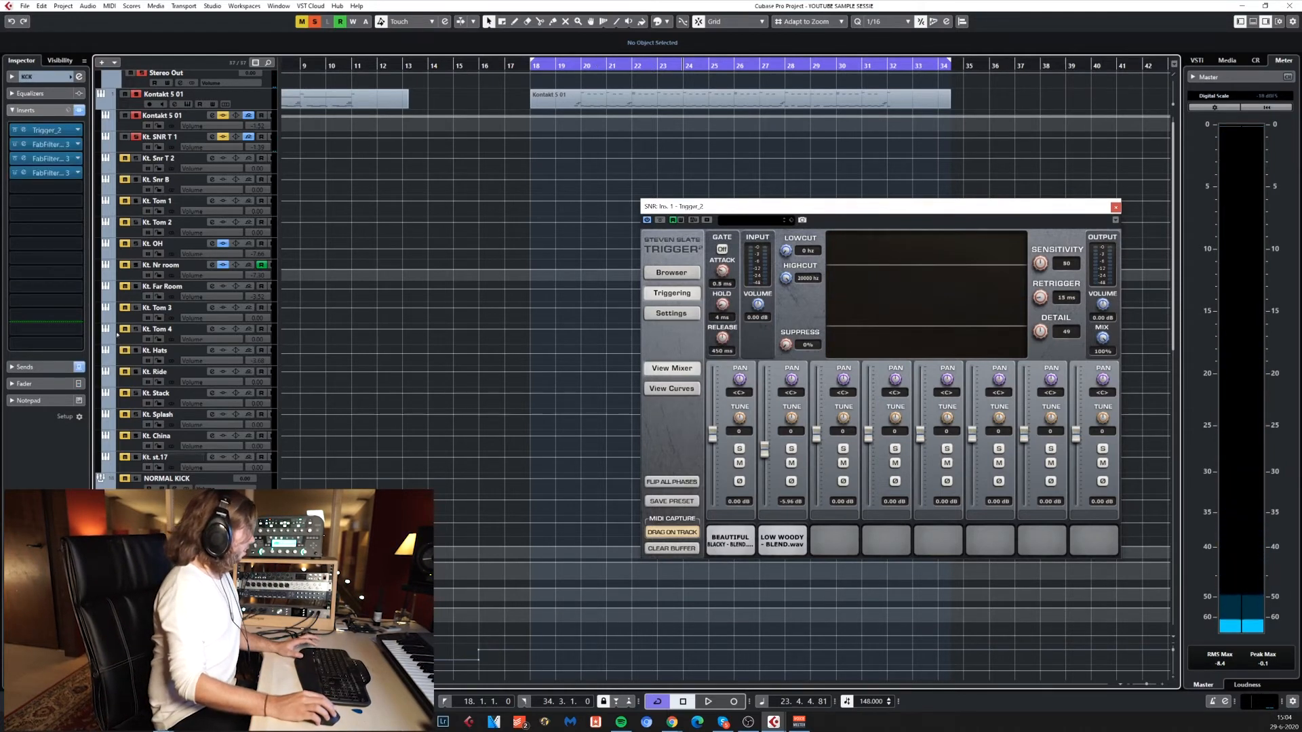
pyautogui.doubleClick(58, 132)
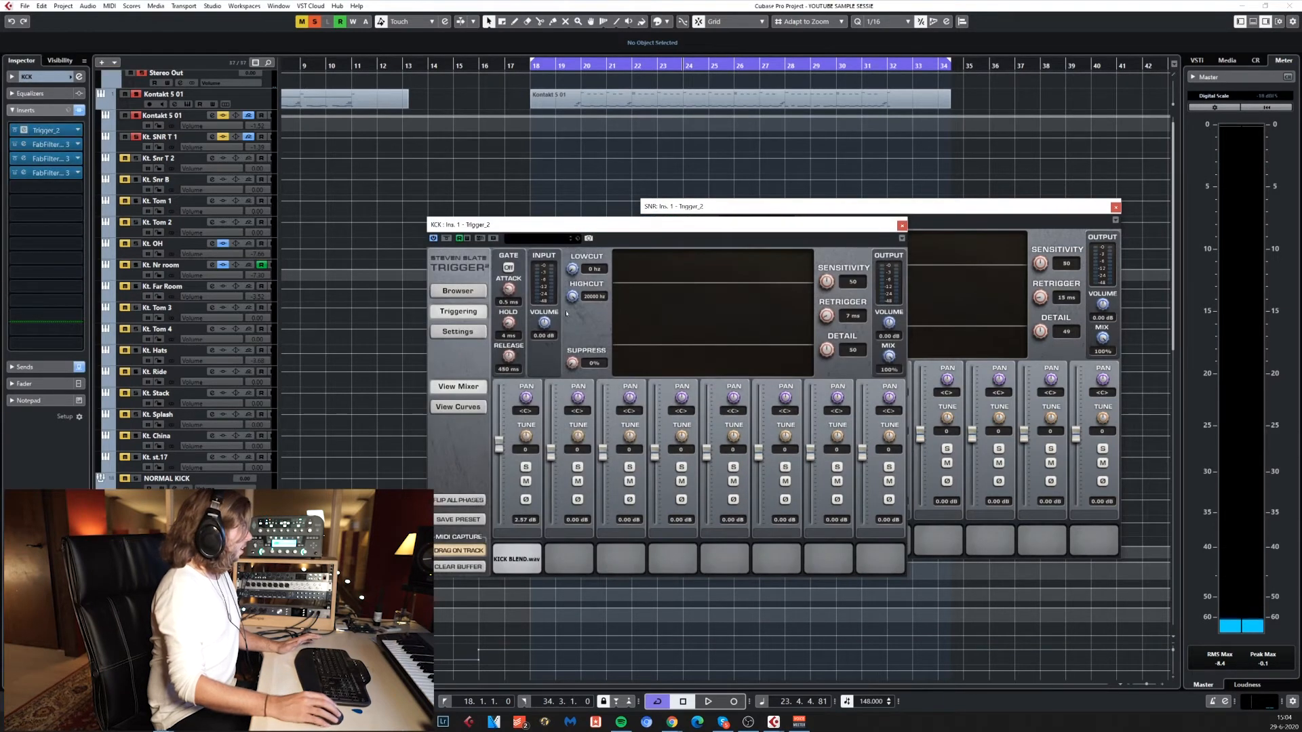
pyautogui.click(520, 567)
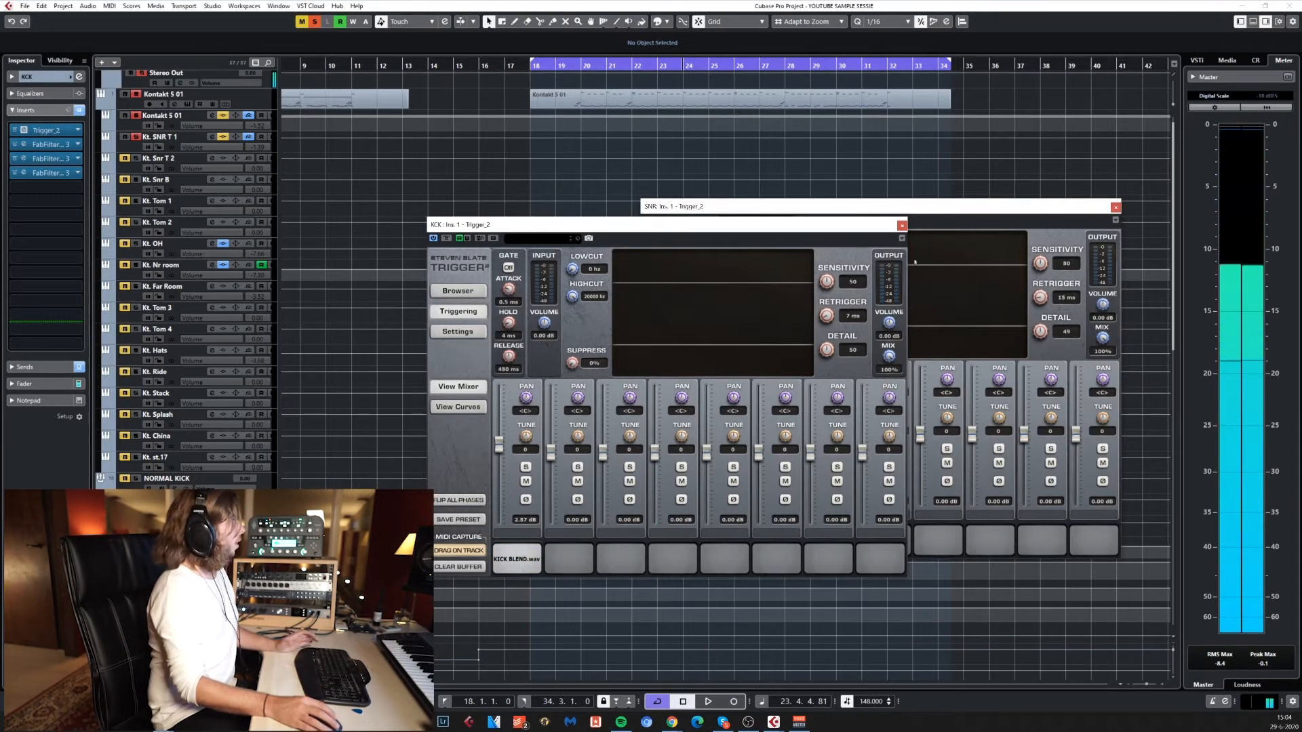
pyautogui.click(902, 224)
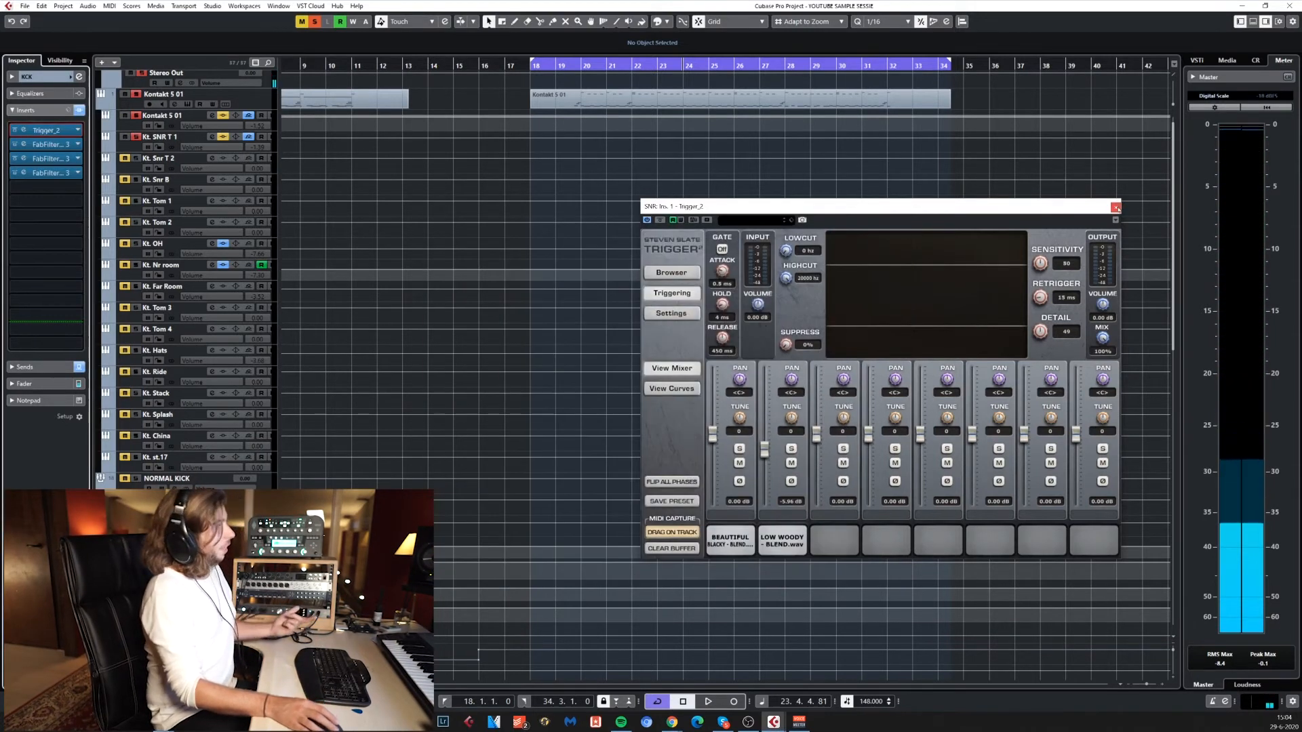
pyautogui.click(1116, 208)
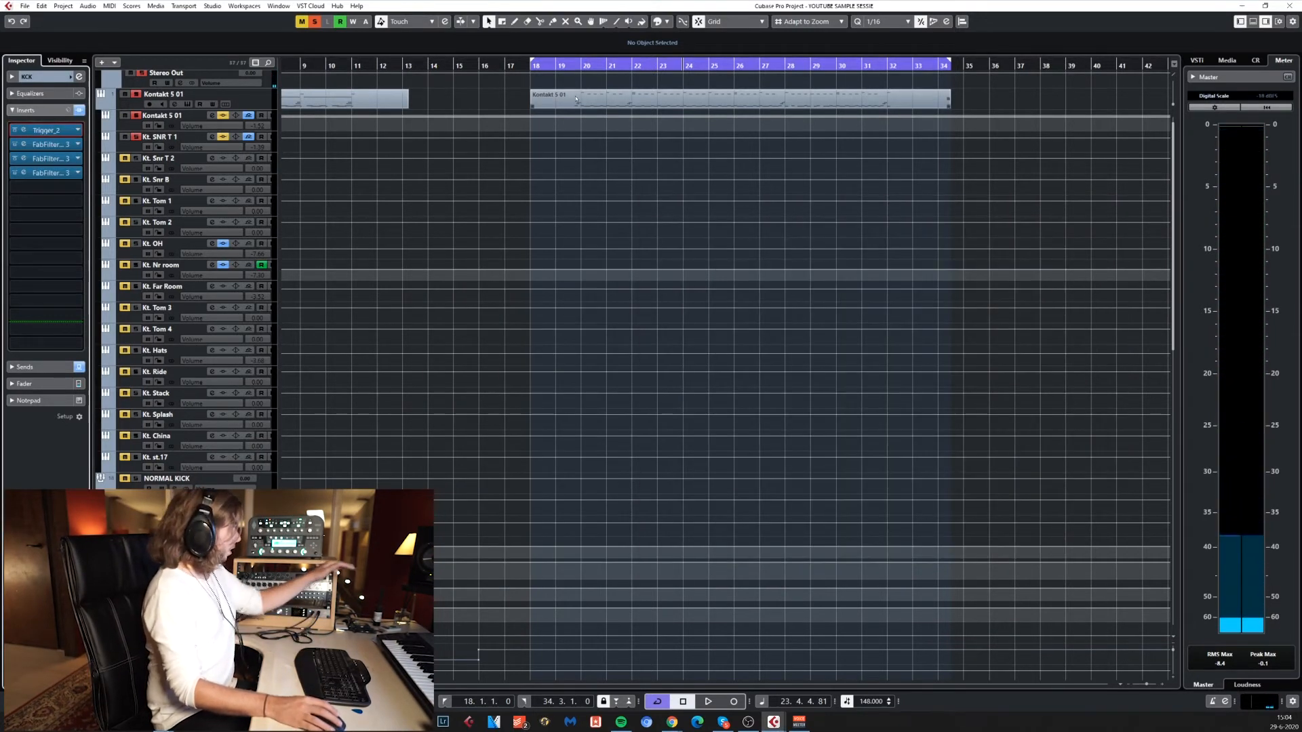
# Play the soloed kick and snare together in the looped section, and deactivate all solo states
pyautogui.click(587, 65)
pyautogui.press('space')
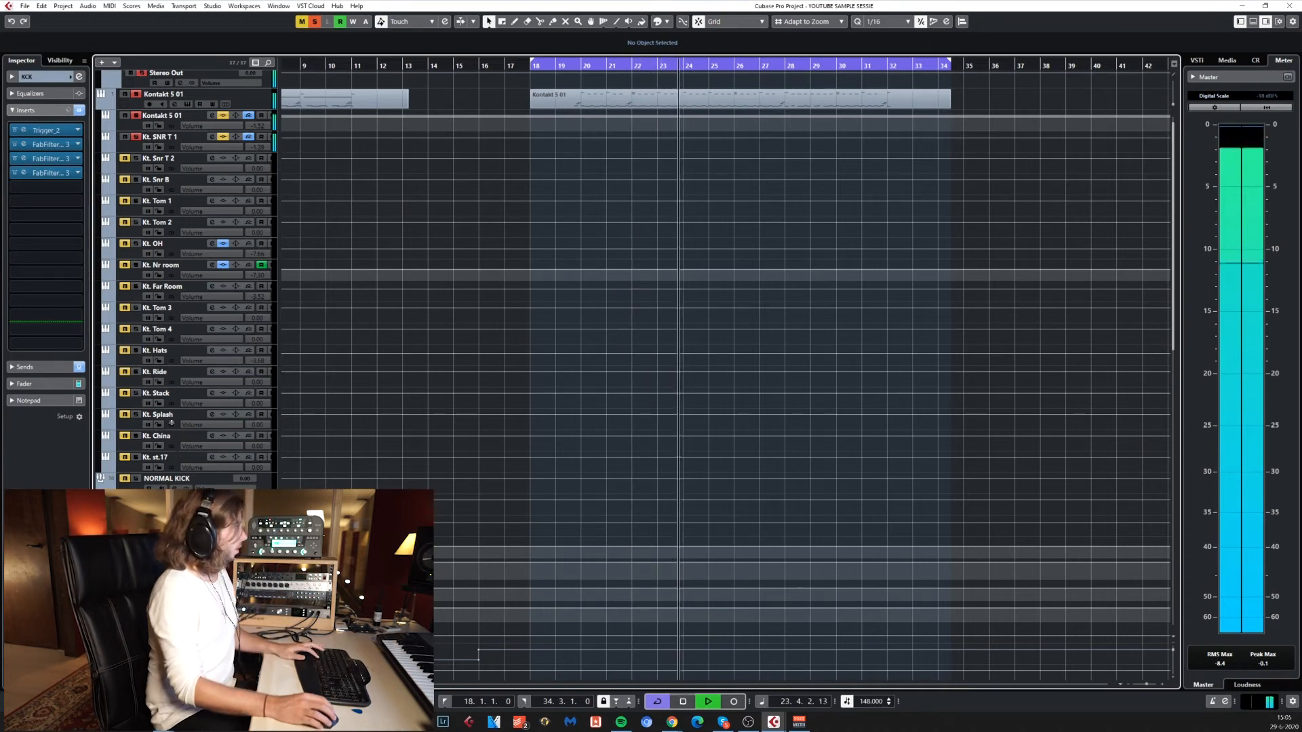
pyautogui.press('space')
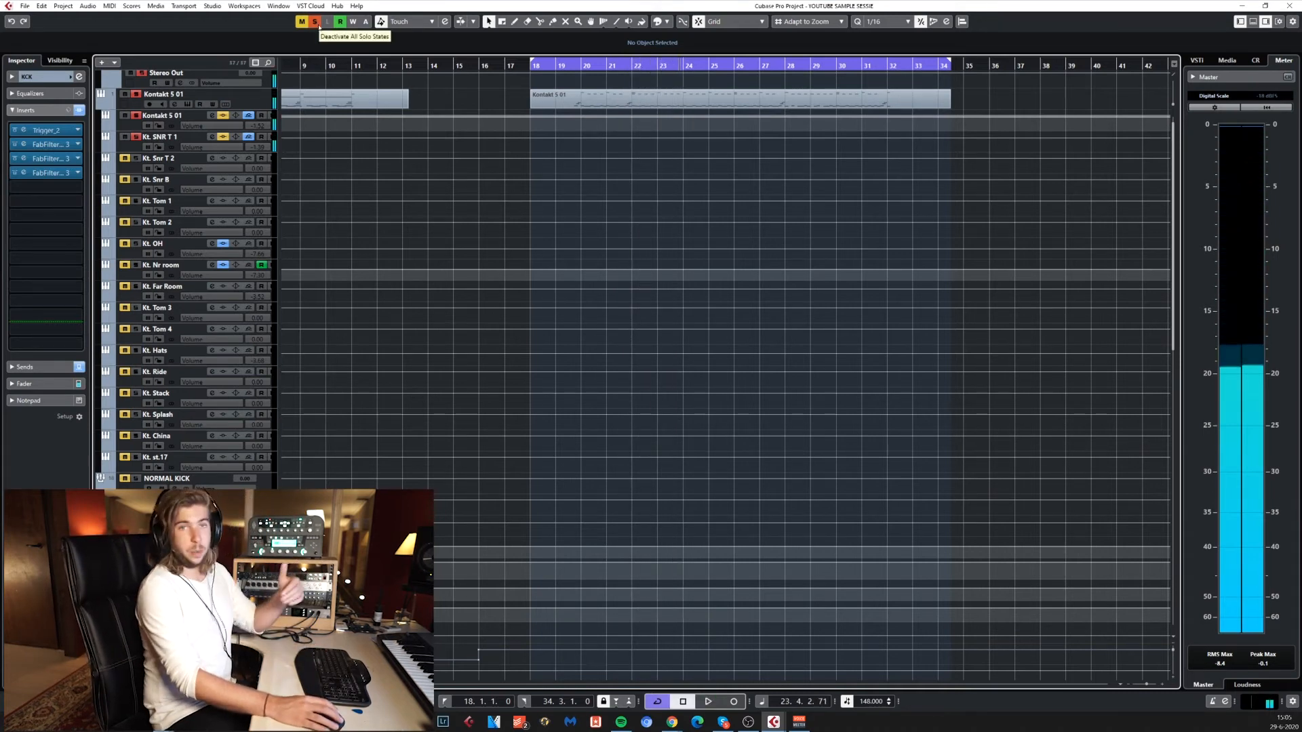
pyautogui.click(319, 25)
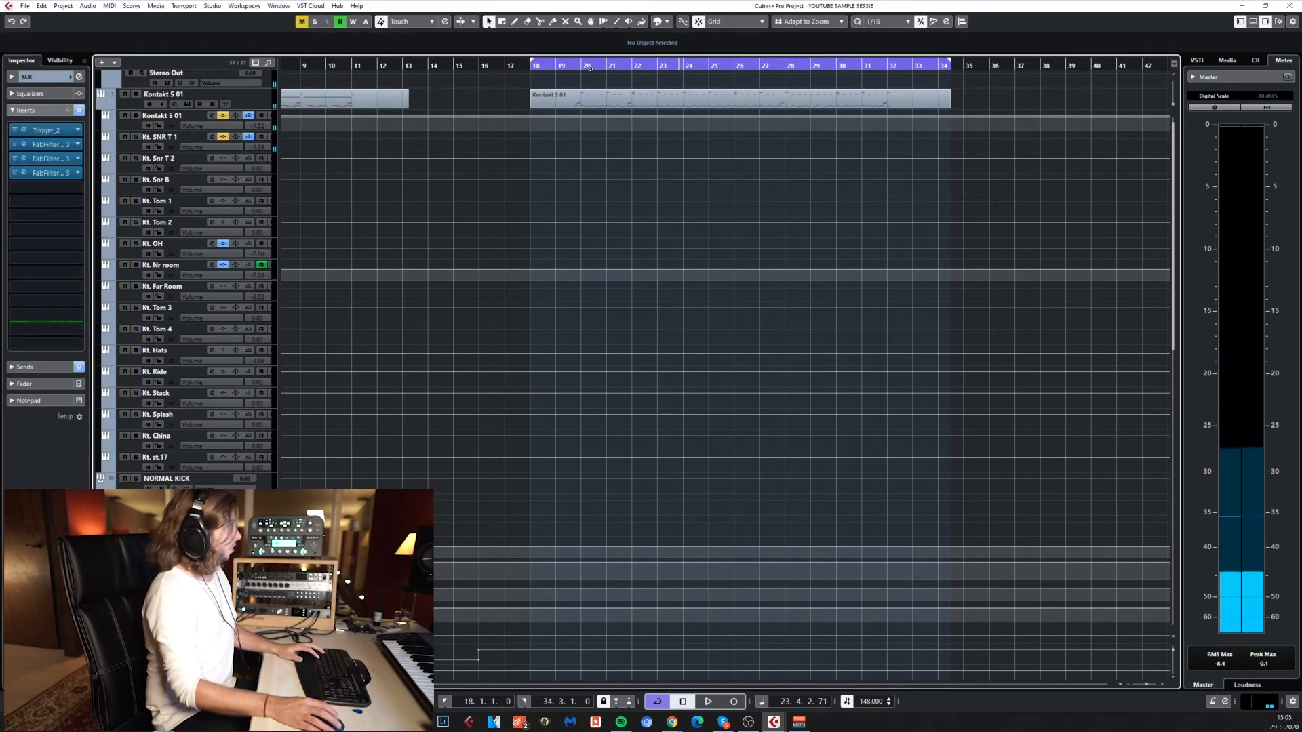
# Play the full drum kit, unmute the tracks from GTR POP ROCK through bass (D), and play the mix with guitars and bass
pyautogui.press('space')
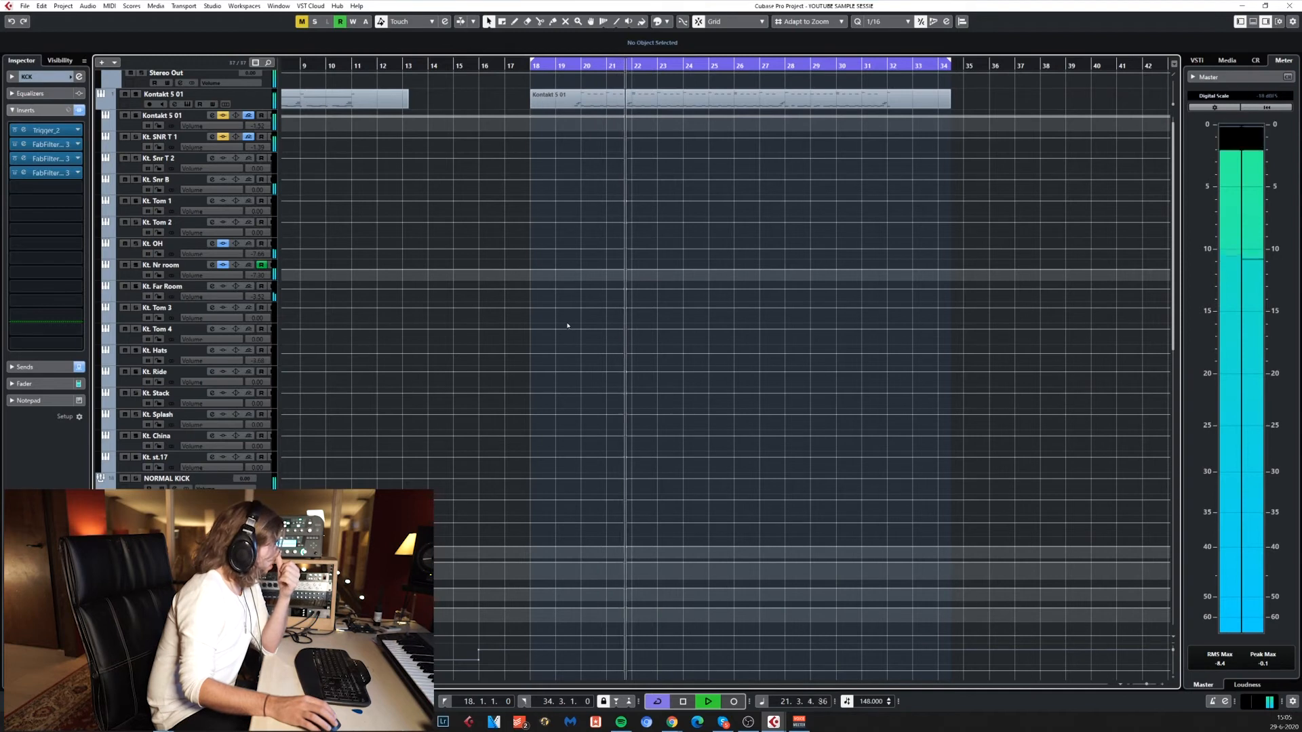
pyautogui.scroll(-3, 561, 328)
pyautogui.scroll(-8, 561, 329)
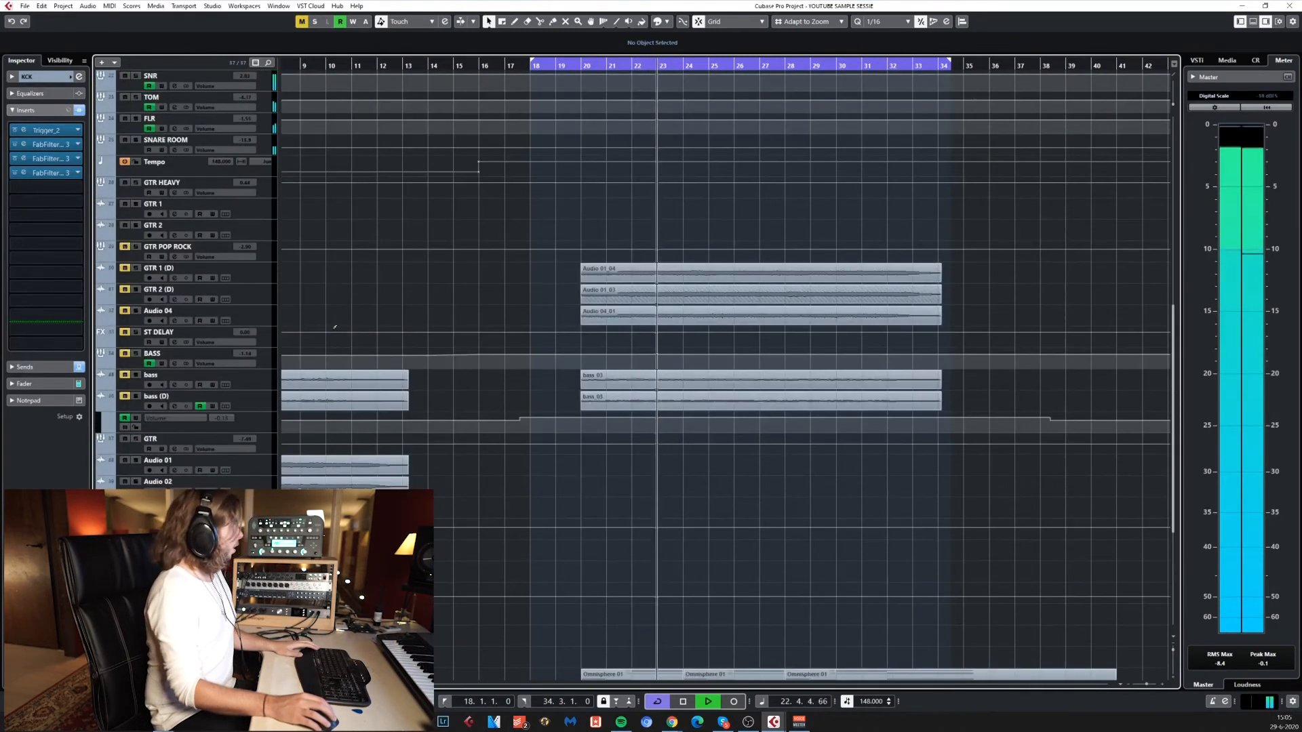
pyautogui.click(267, 259)
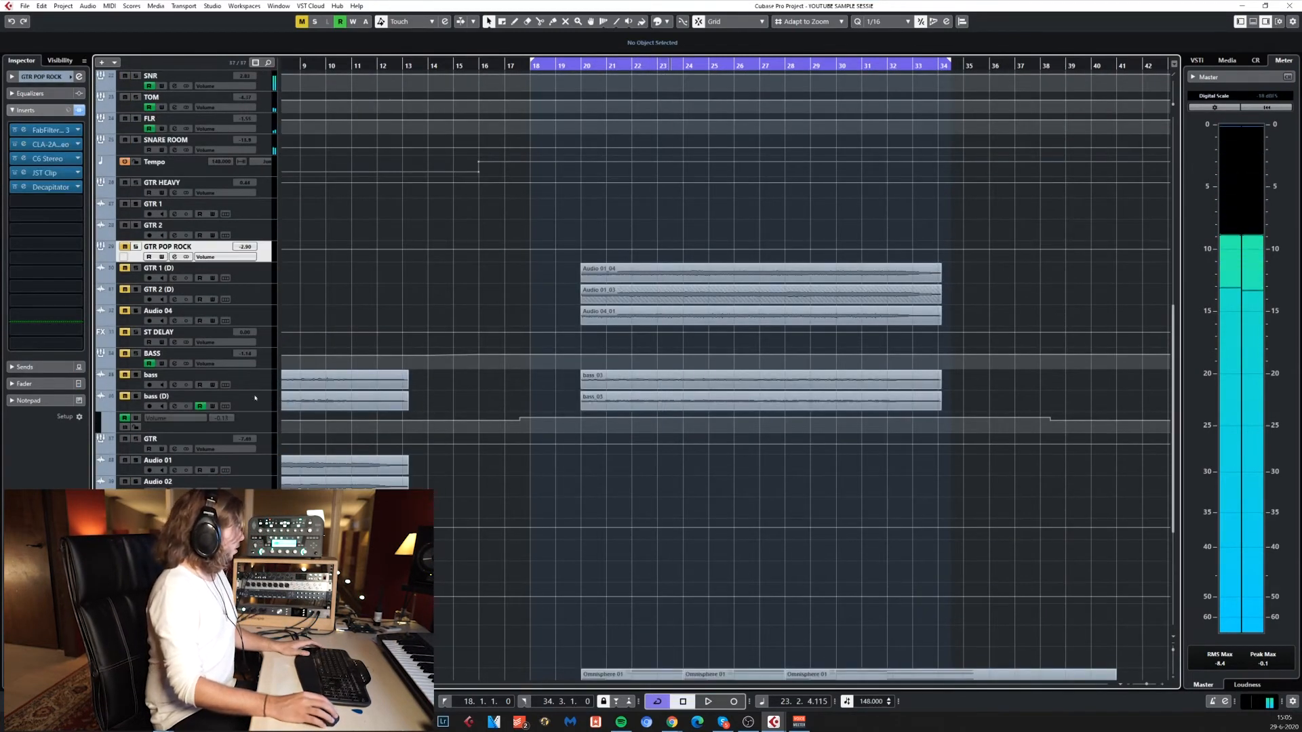
pyautogui.keyDown('shift'); pyautogui.click(256, 397); pyautogui.keyUp('shift')
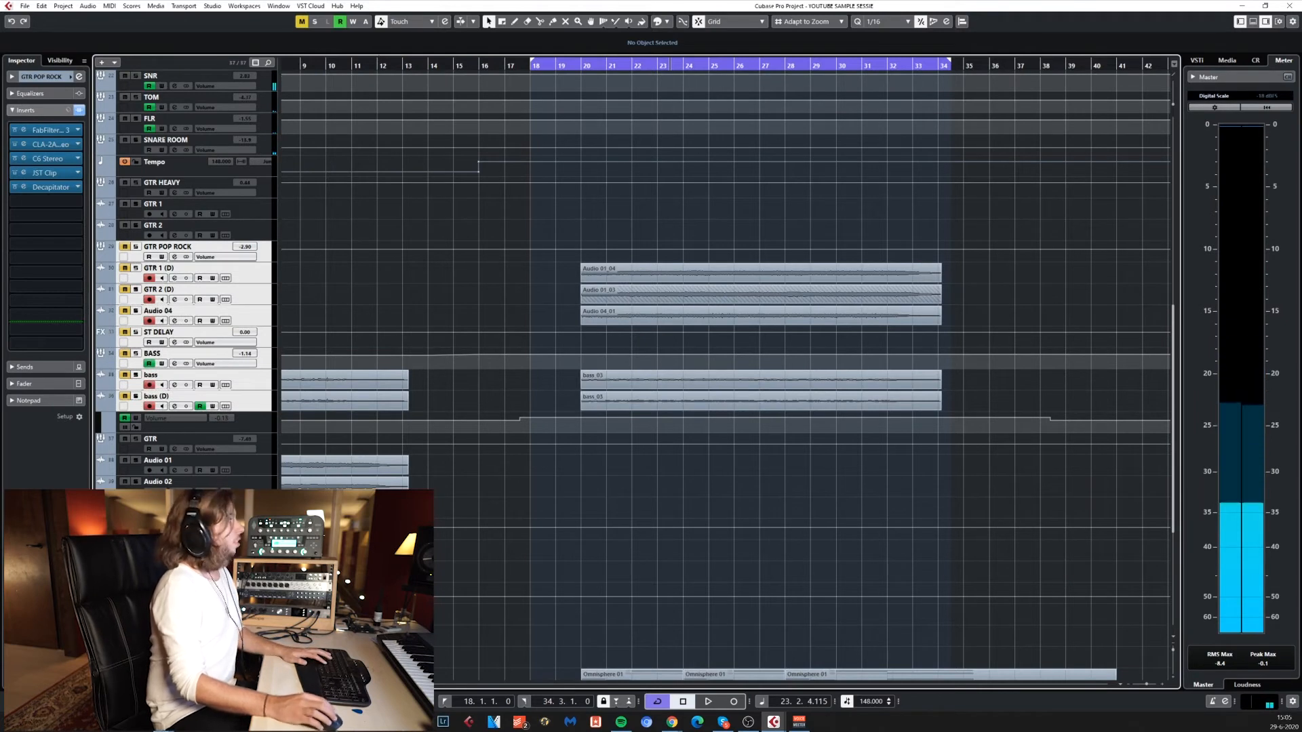
pyautogui.press('space')
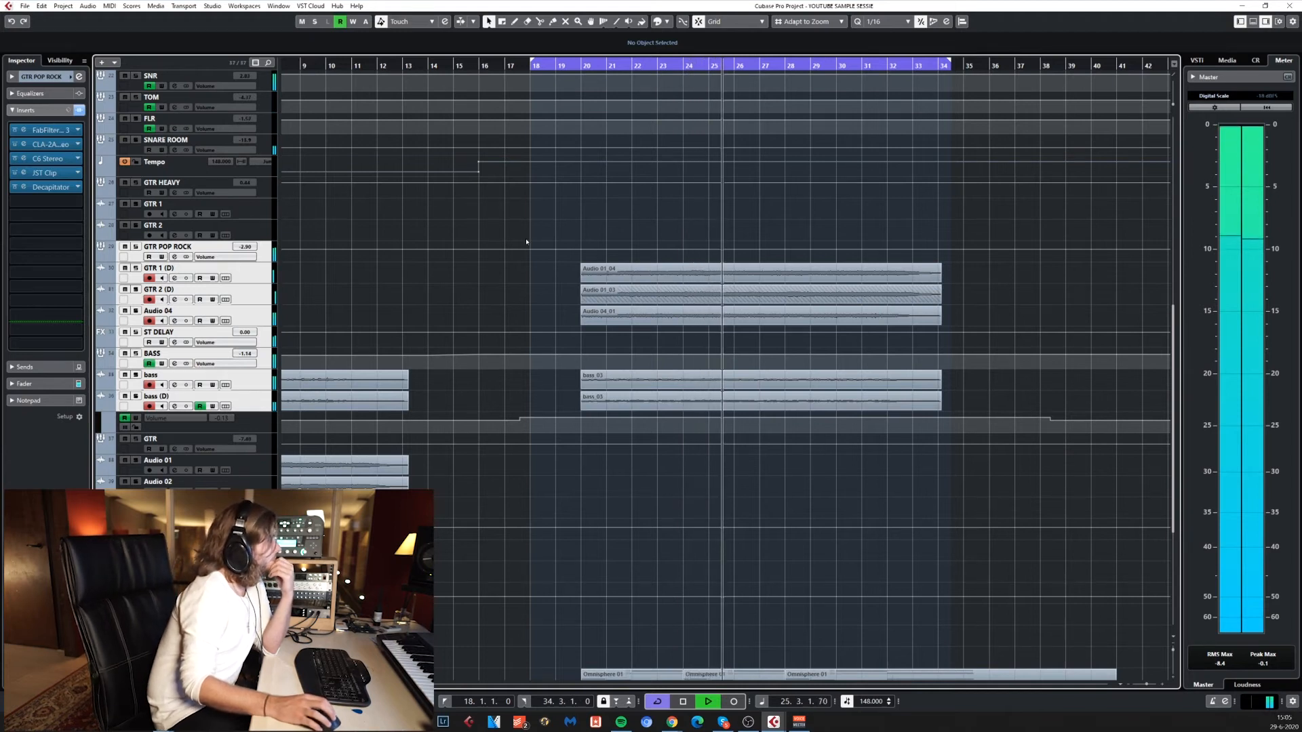
# Mute the KCK and SNR channels and play the mix from bar 20 without the sample-reinforced drums
pyautogui.scroll(3, 529, 258)
pyautogui.scroll(-8, 556, 261)
pyautogui.scroll(8, 569, 253)
pyautogui.scroll(-3, 571, 250)
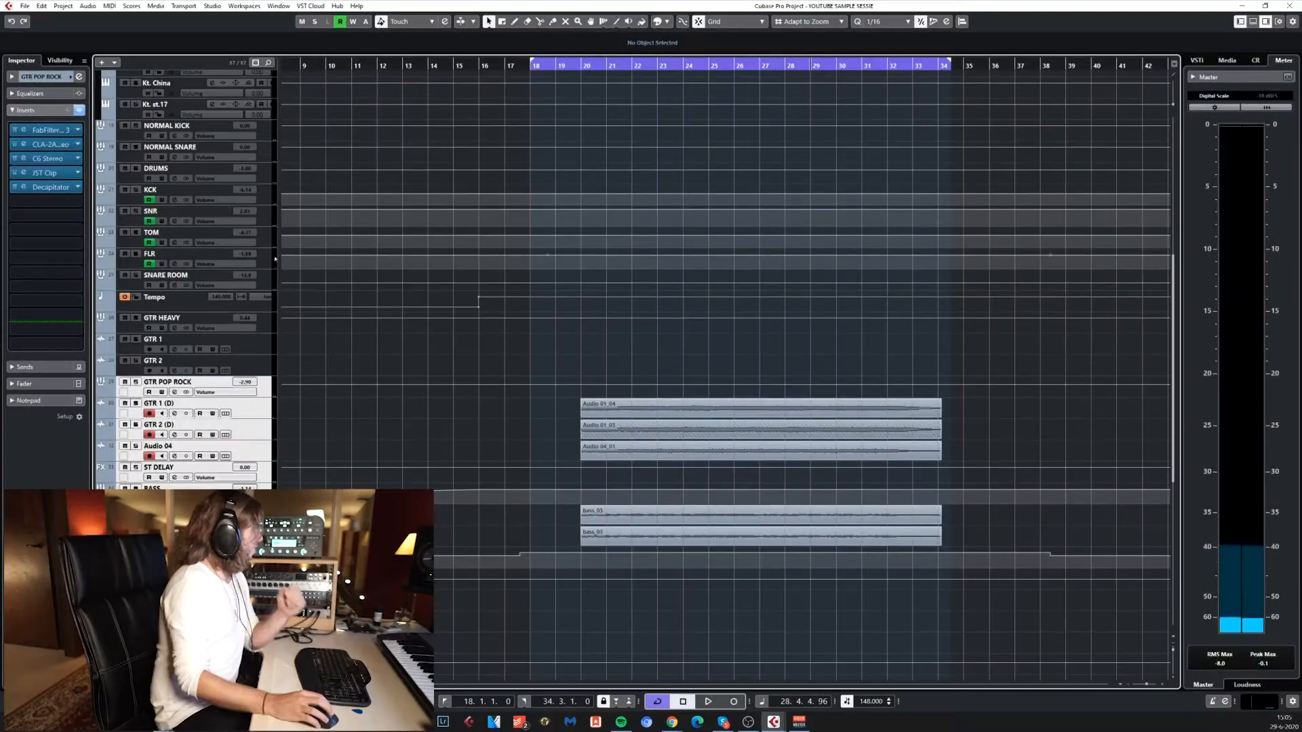
pyautogui.scroll(4, 141, 314)
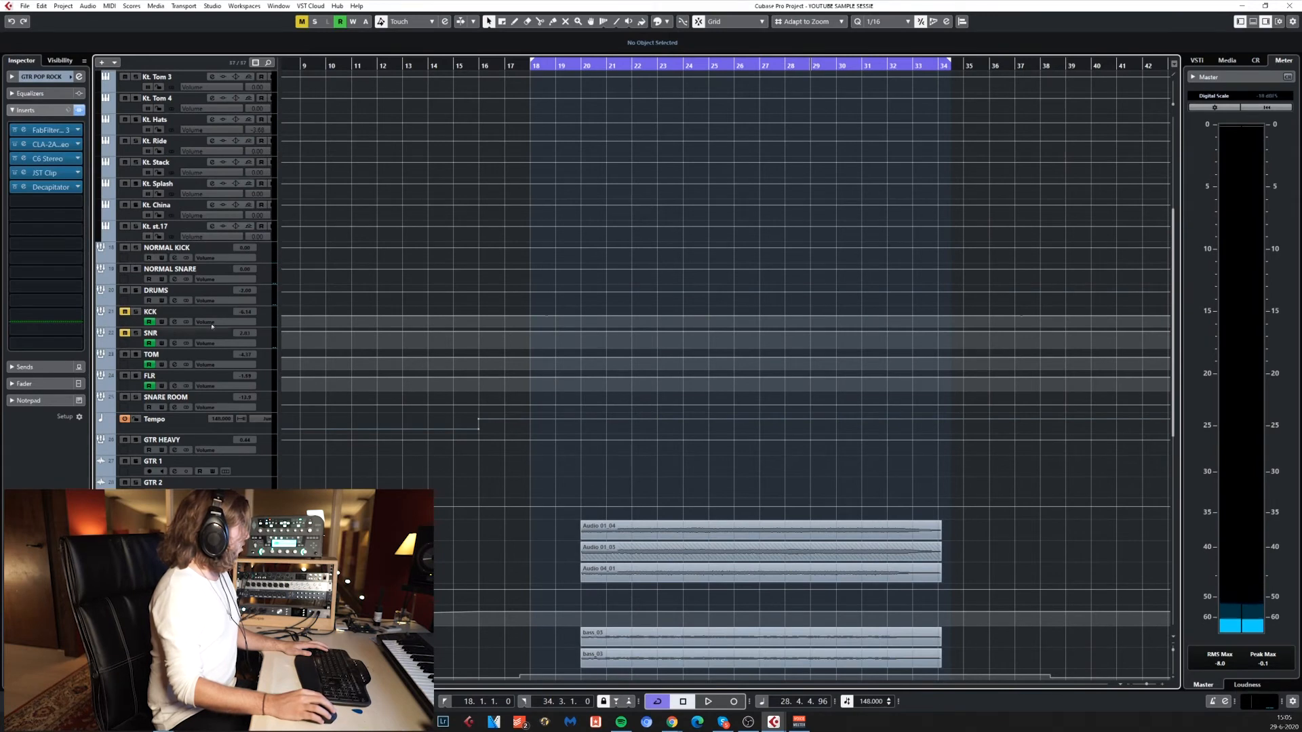
pyautogui.scroll(5, 173, 333)
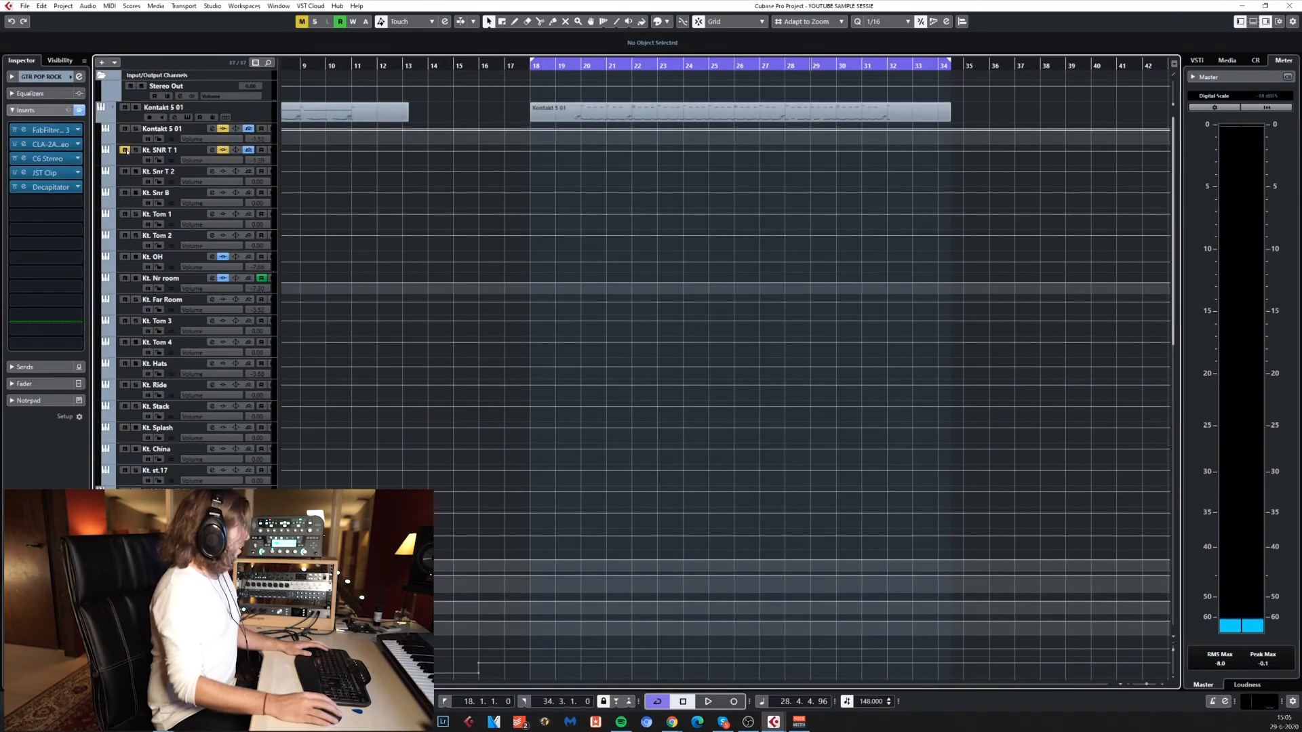
pyautogui.click(579, 64)
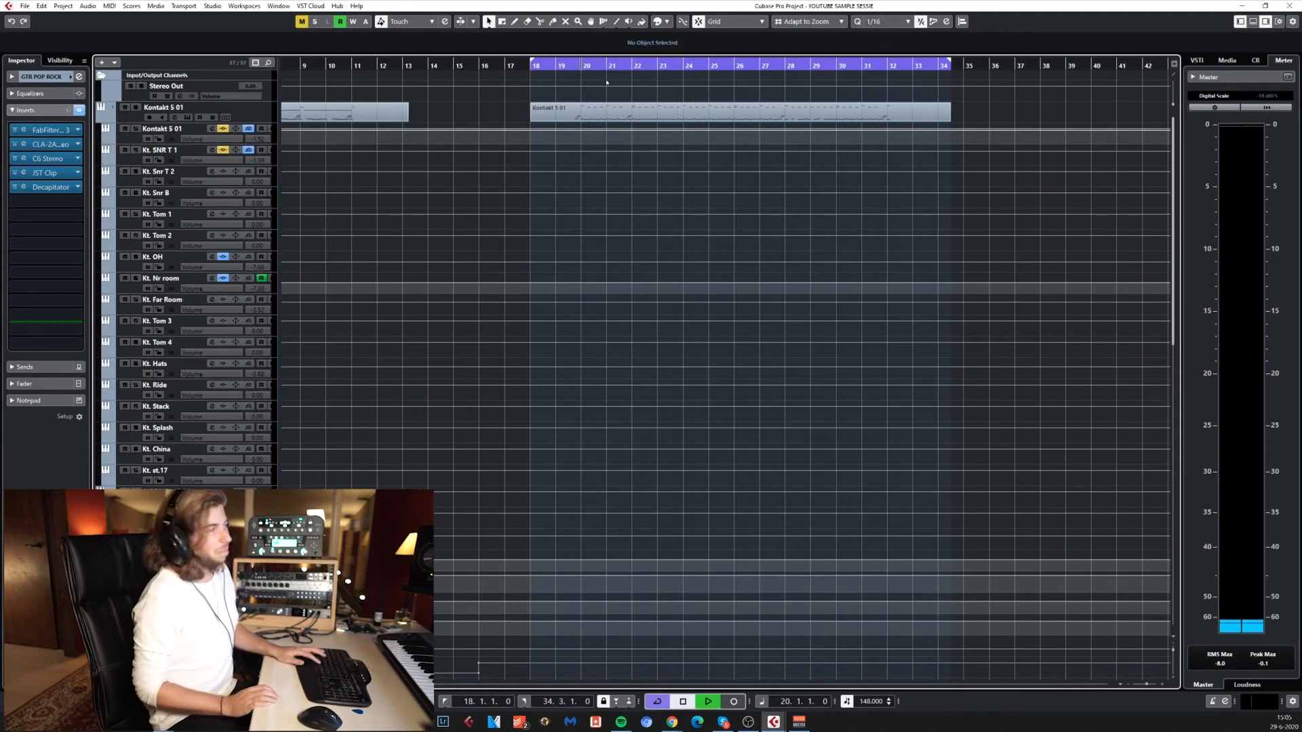
pyautogui.press('space')
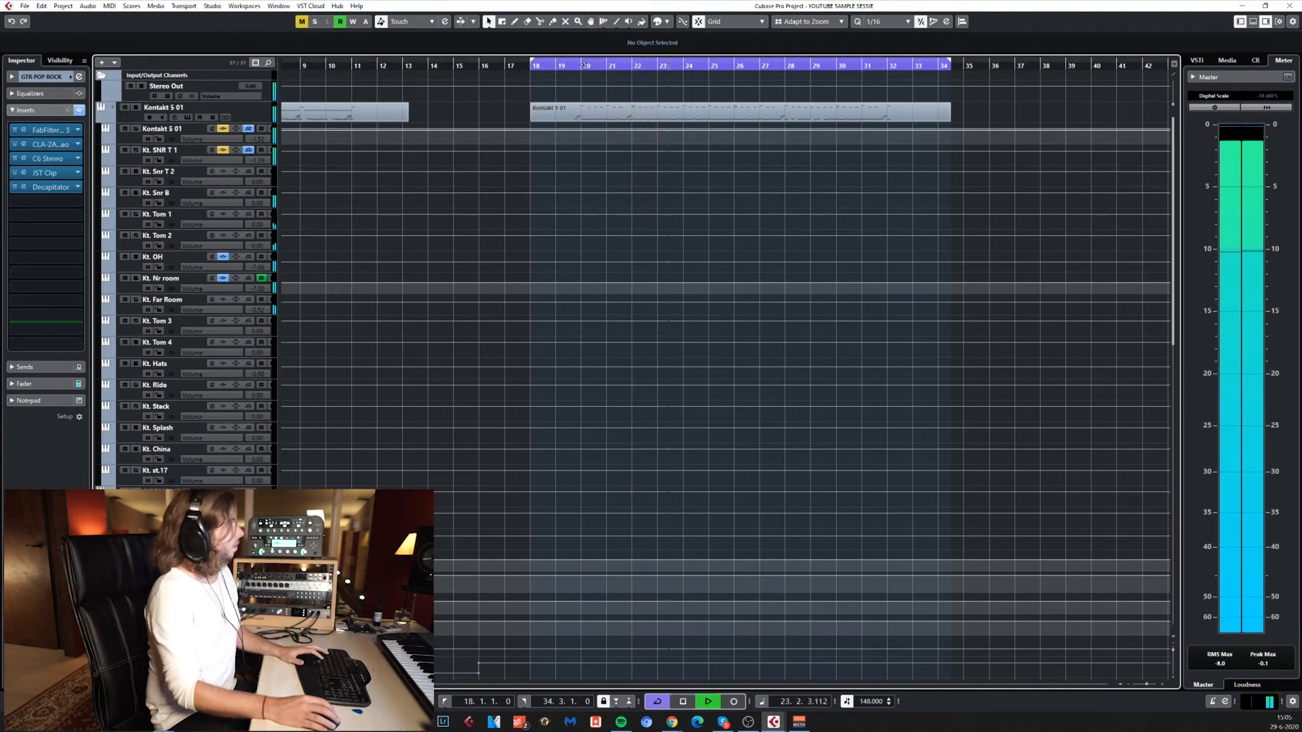
# Unmute the KCK and SNR channels and replay the mix from bar 20 for comparison
pyautogui.press('space')
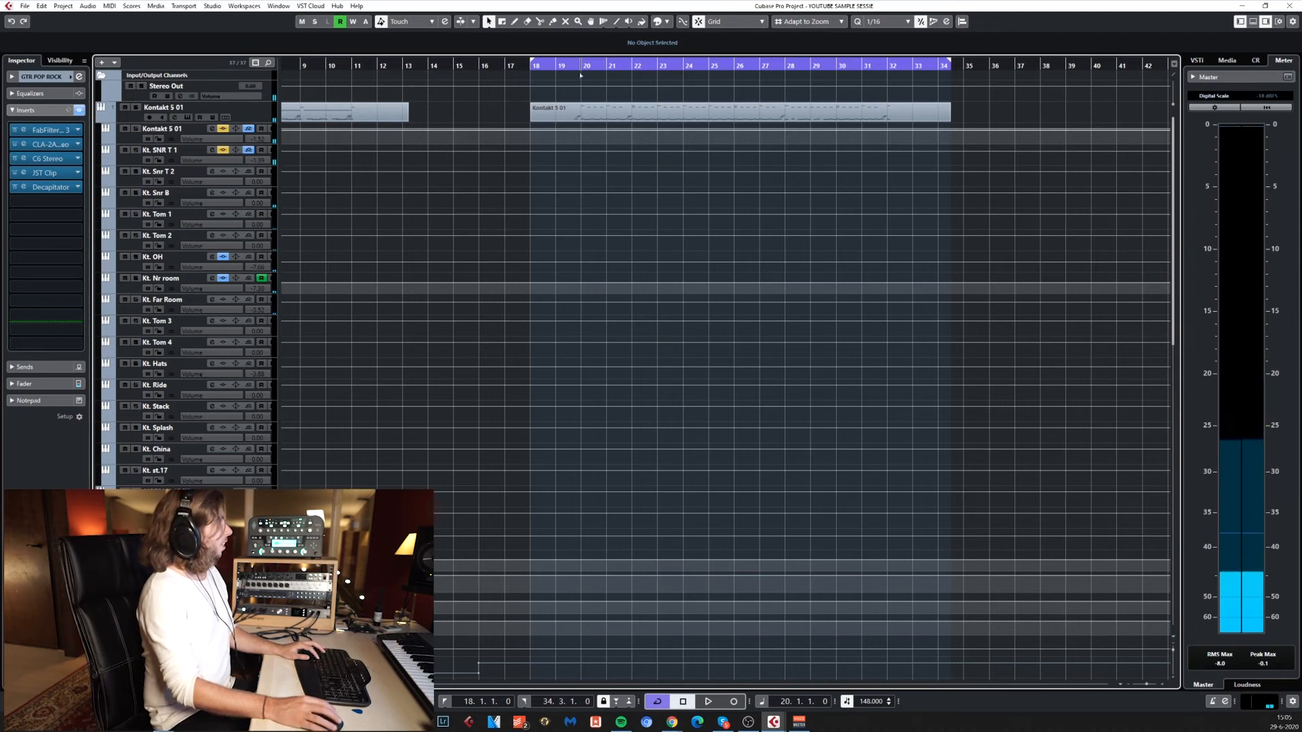
pyautogui.press('space')
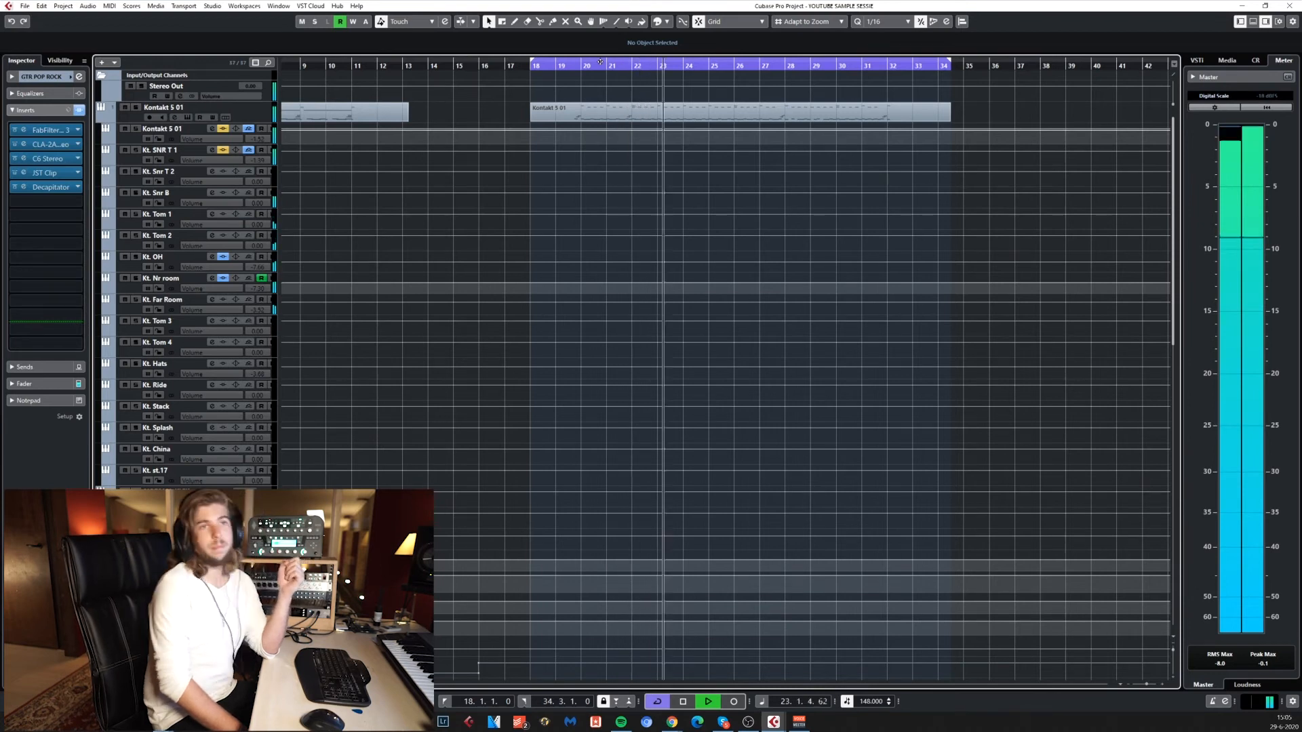
pyautogui.press('space')
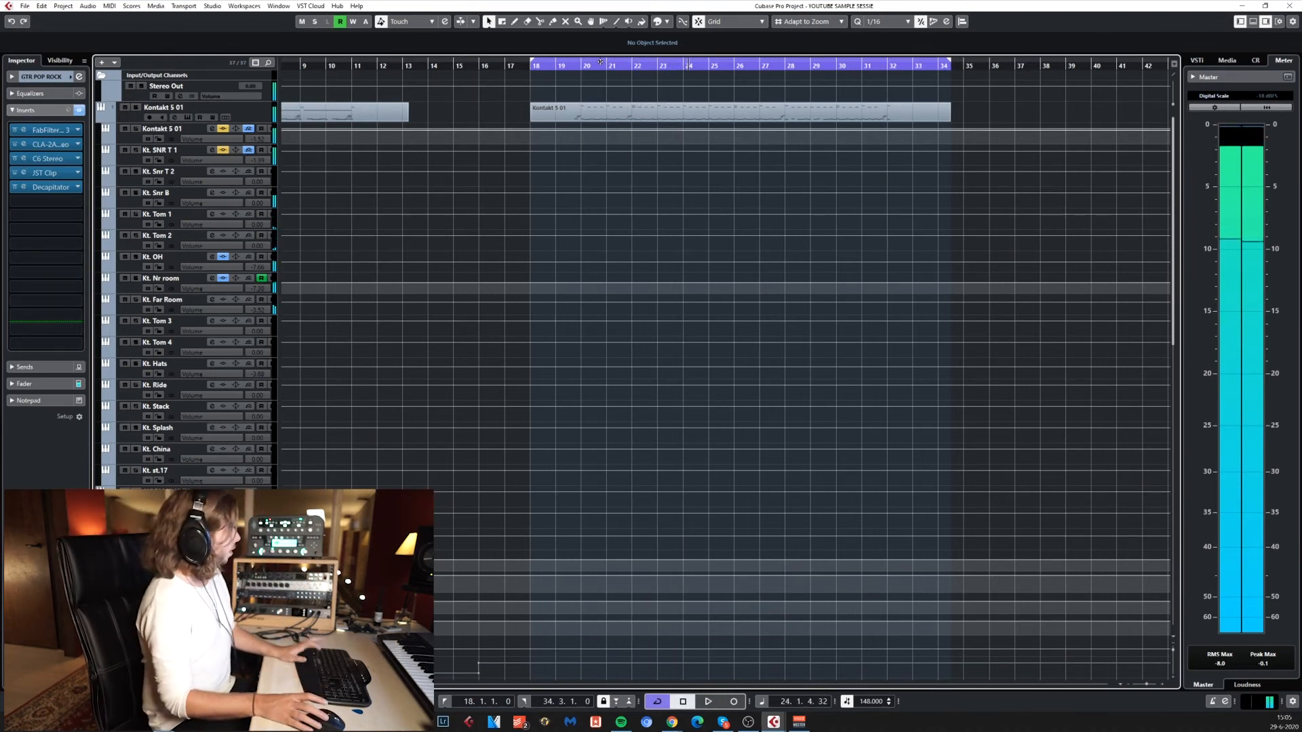